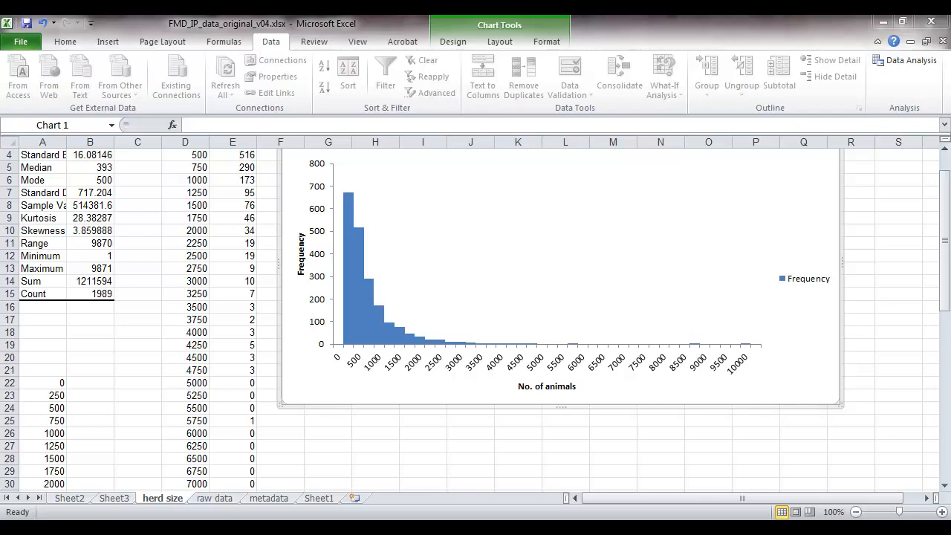
# Step: Insert a blank column in the raw data sheet immediately after the TOTAL column
pyautogui.click(223, 497)
pyautogui.scroll(1, 632, 322)
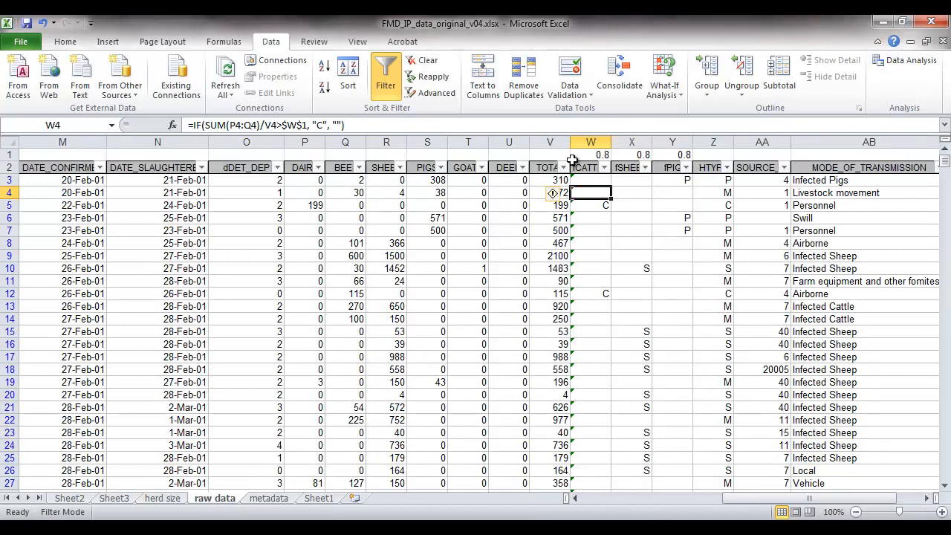
pyautogui.click(591, 142)
pyautogui.rightClick(591, 143)
pyautogui.click(622, 241)
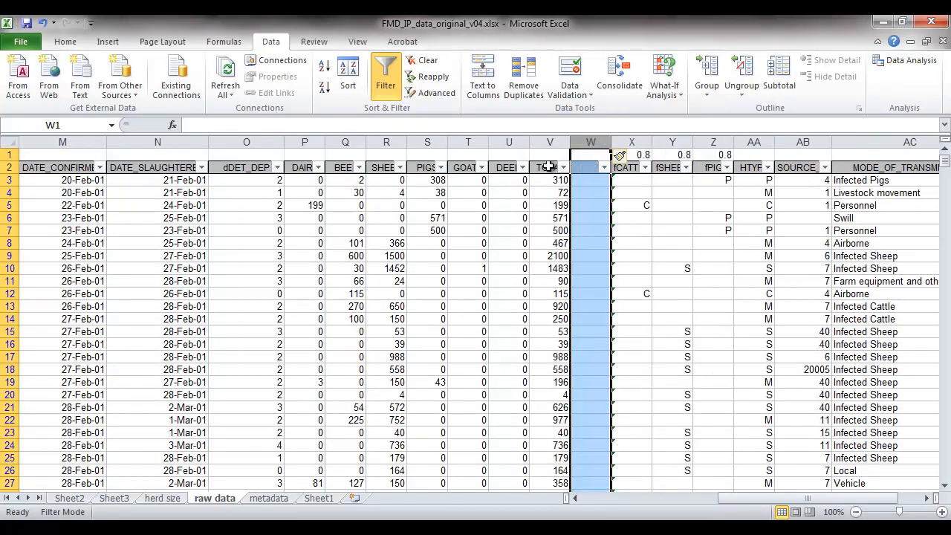
# Step: Label the new column log10TOTAL in W2 and fit the column width to the heading
pyautogui.click(588, 167)
pyautogui.write('log10TOT')
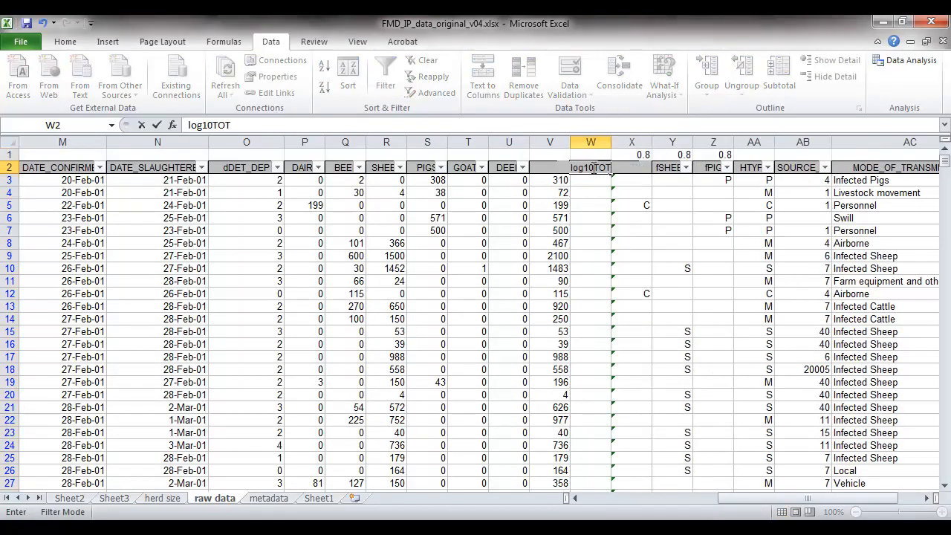
pyautogui.write('AL')
pyautogui.press('Return')
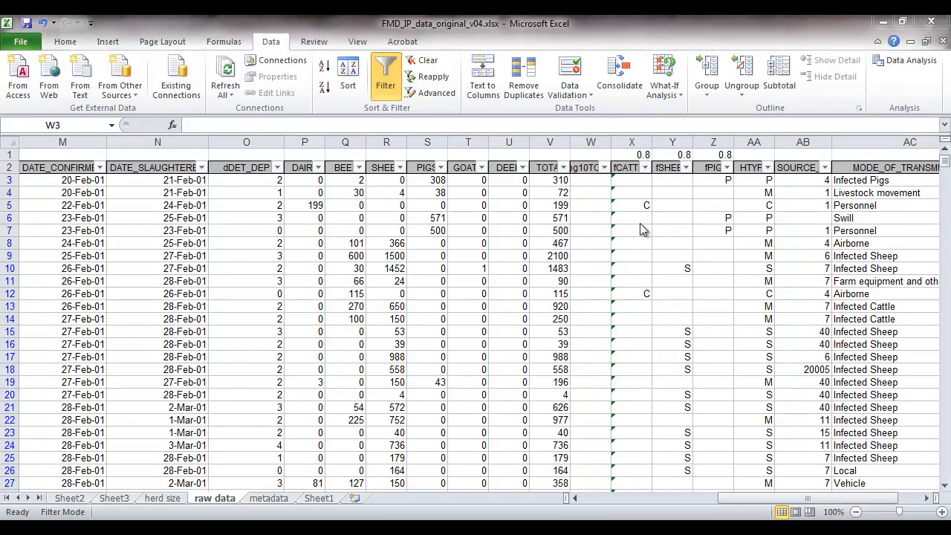
pyautogui.click(583, 182)
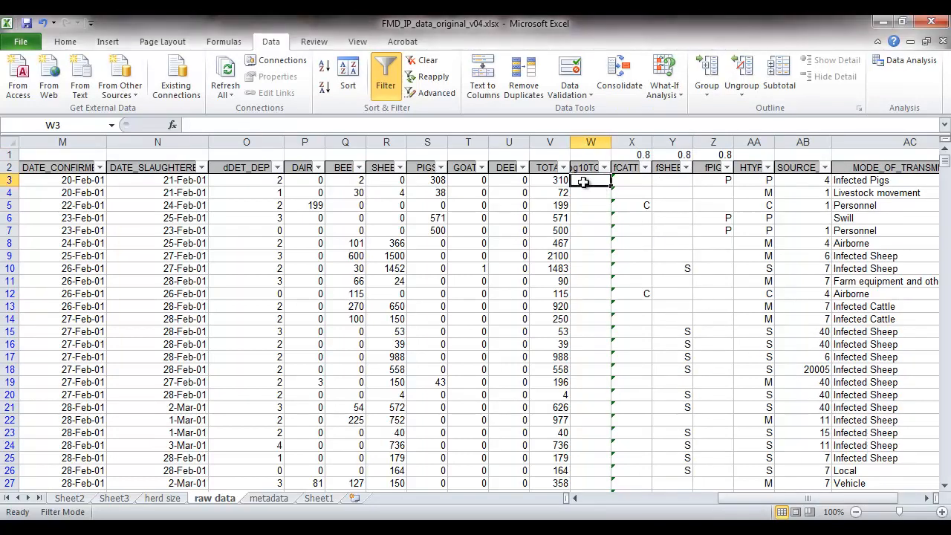
pyautogui.doubleClick(612, 142)
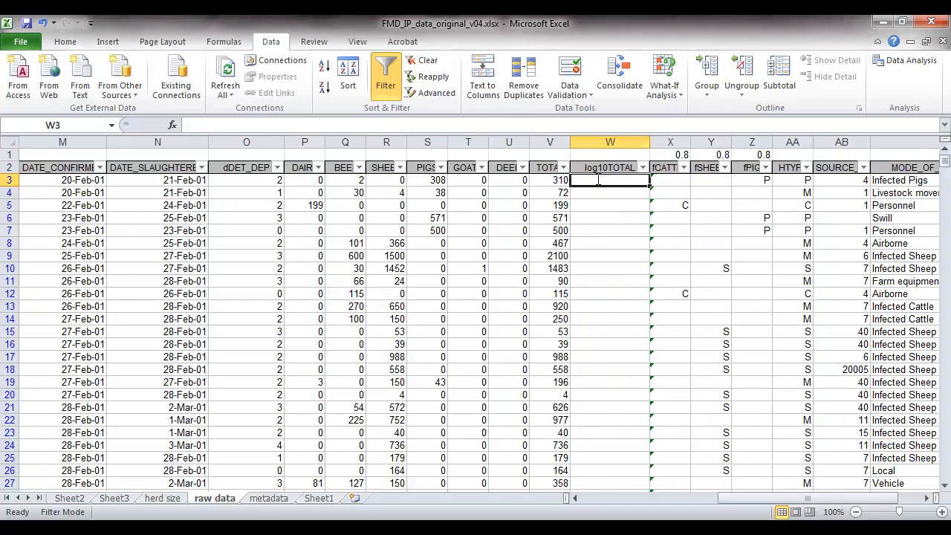
# Step: Enter =LOG10(V3) in W3 and fill the formula down the whole log10TOTAL column
pyautogui.write('=log')
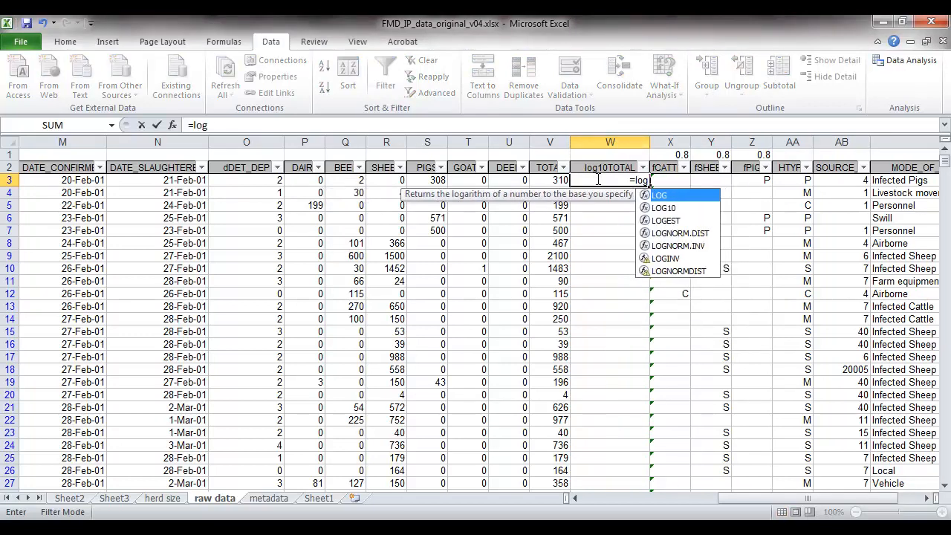
pyautogui.write('10')
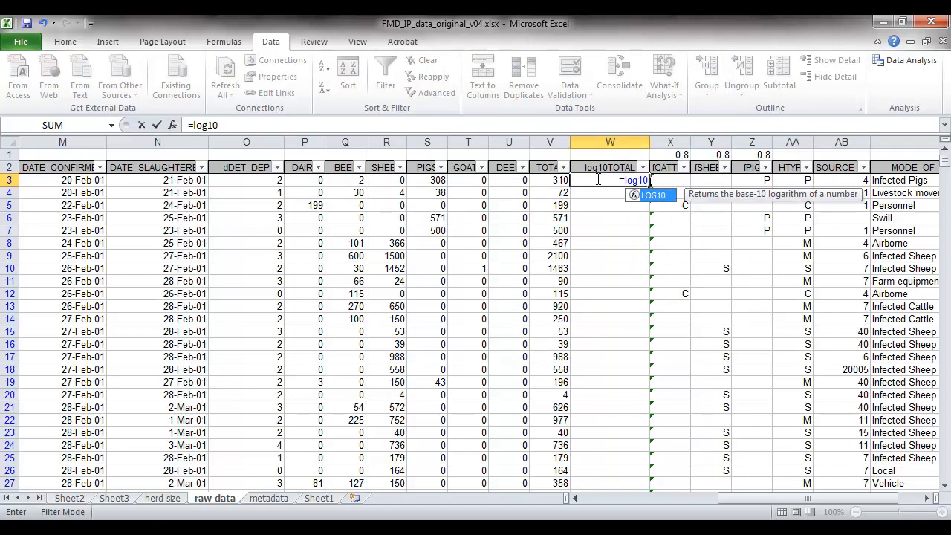
pyautogui.write('(')
pyautogui.click(542, 185)
pyautogui.write(')')
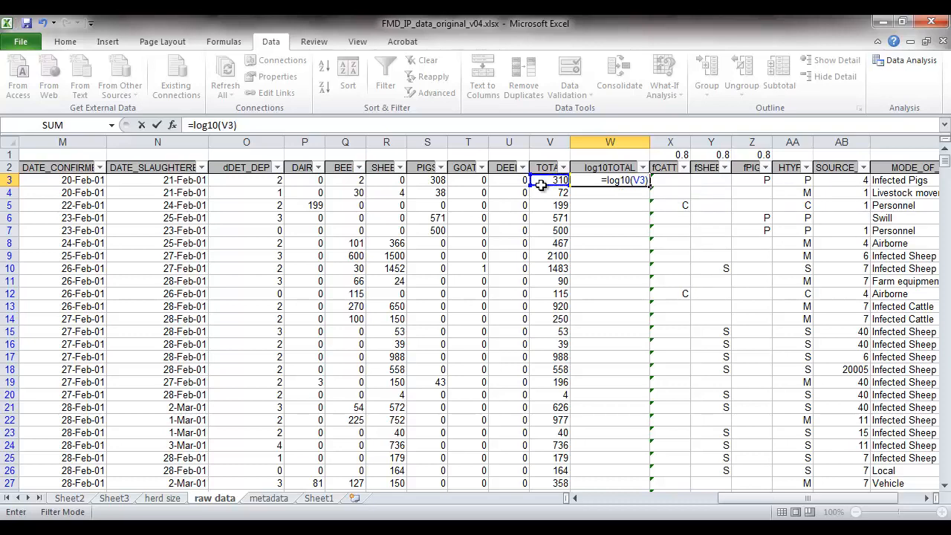
pyautogui.press('Return')
pyautogui.click(643, 182)
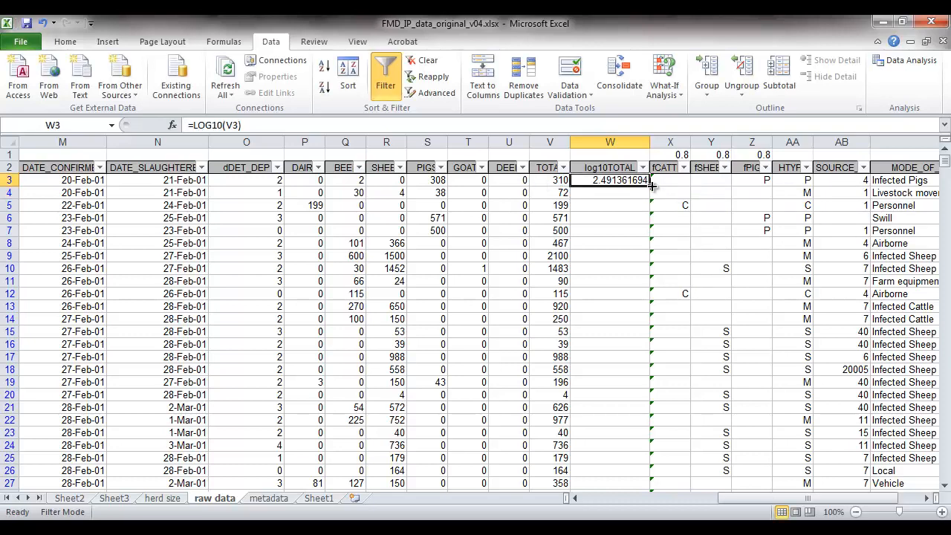
pyautogui.doubleClick(652, 186)
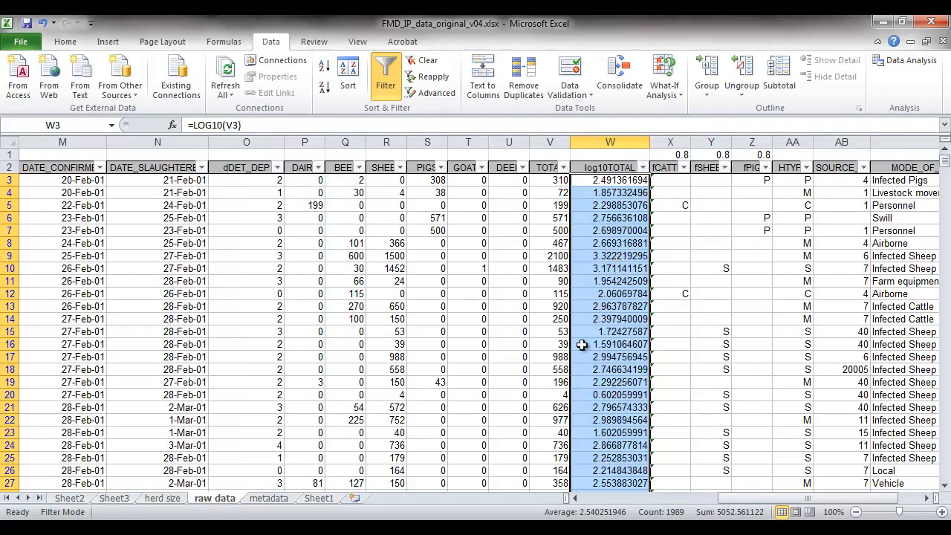
# Step: Shrink the "Number of animals on IPs" chart on the herd size sheet to cover roughly F2 to L14
pyautogui.click(161, 499)
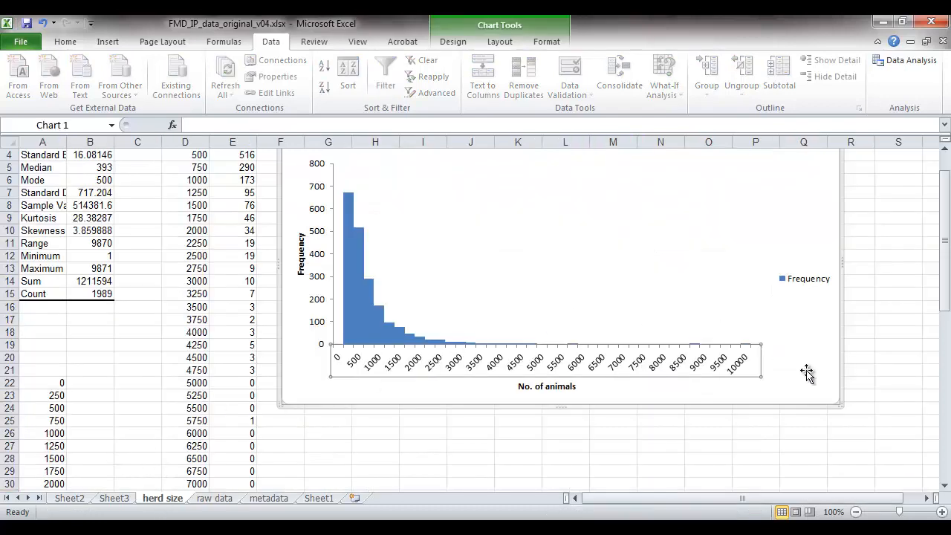
pyautogui.scroll(1, 843, 410)
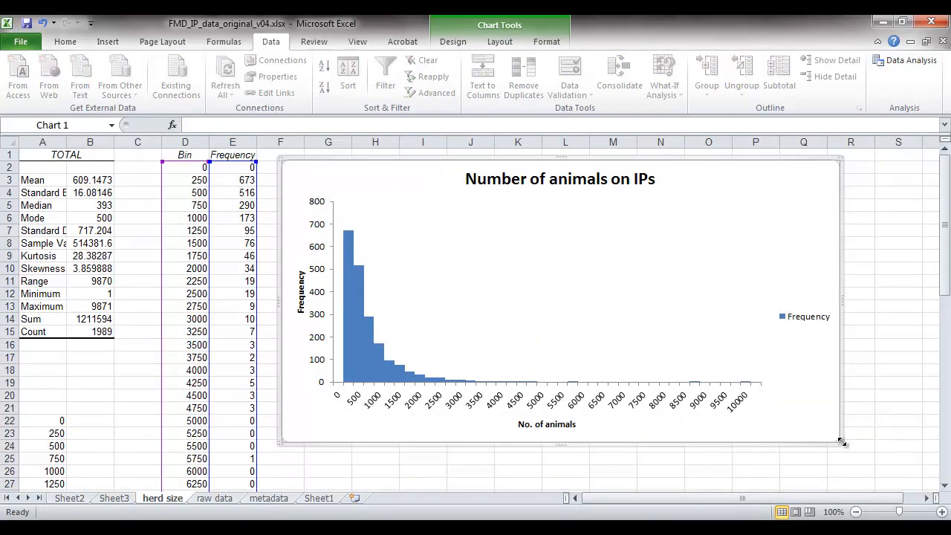
pyautogui.moveTo(840, 441); pyautogui.dragTo(513, 299)
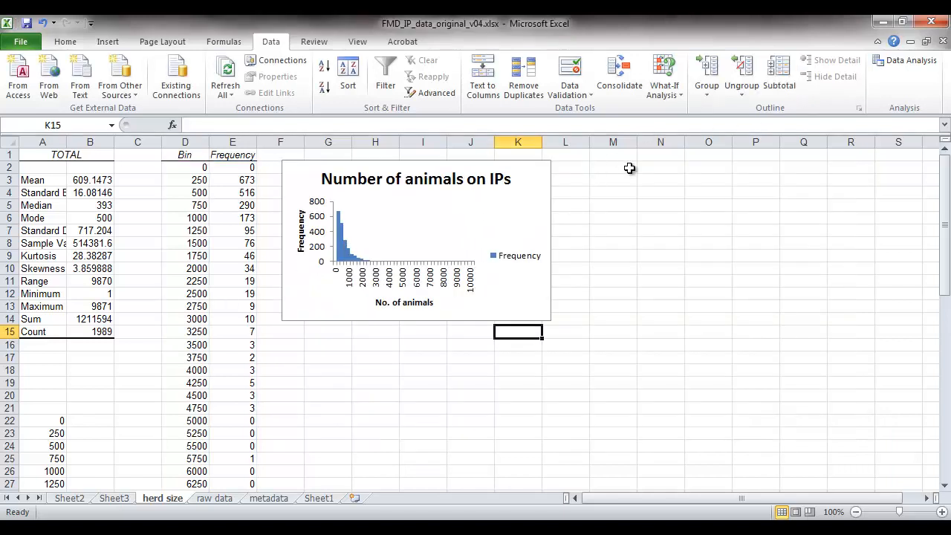
# Step: Start a Descriptive Statistics analysis from the herd size sheet with raw data cells W2:W2028 as the input range
pyautogui.click(614, 154)
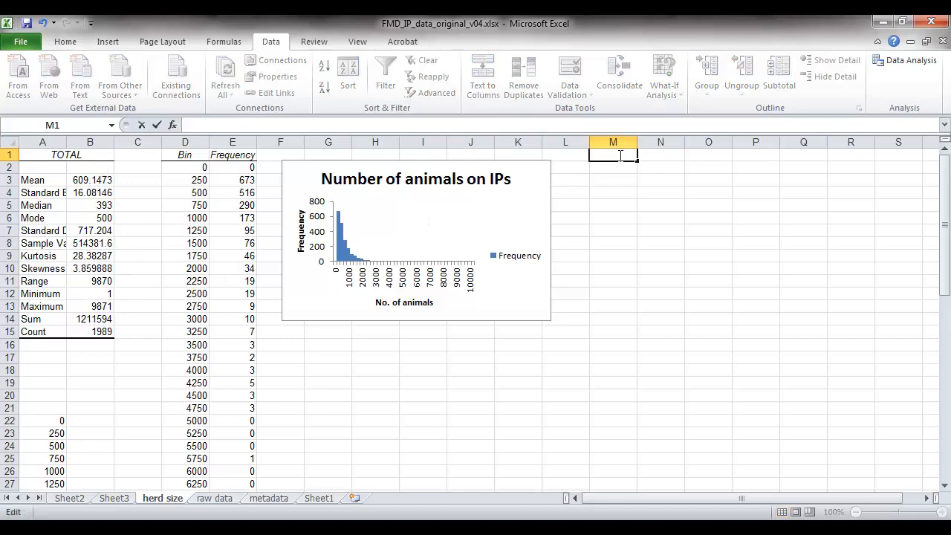
pyautogui.click(883, 63)
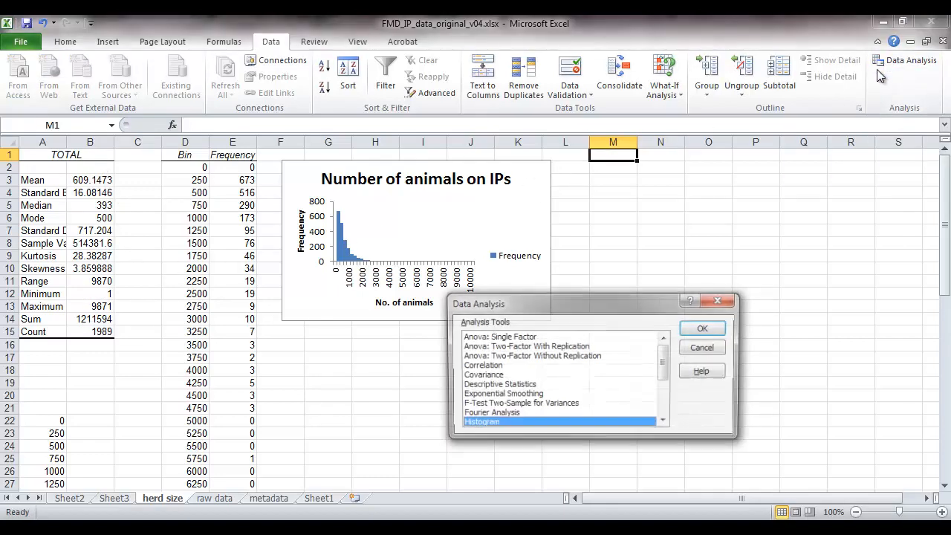
pyautogui.click(486, 385)
pyautogui.click(697, 327)
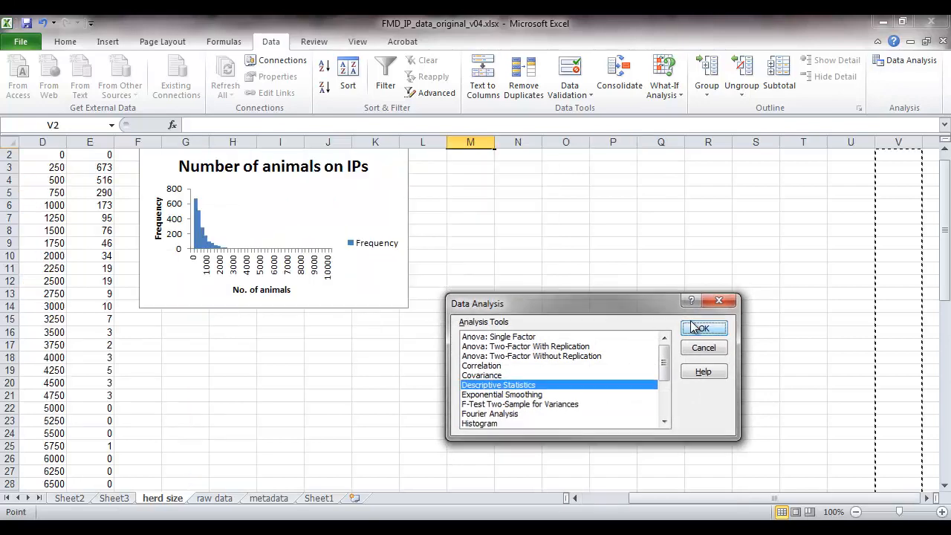
pyautogui.click(650, 279)
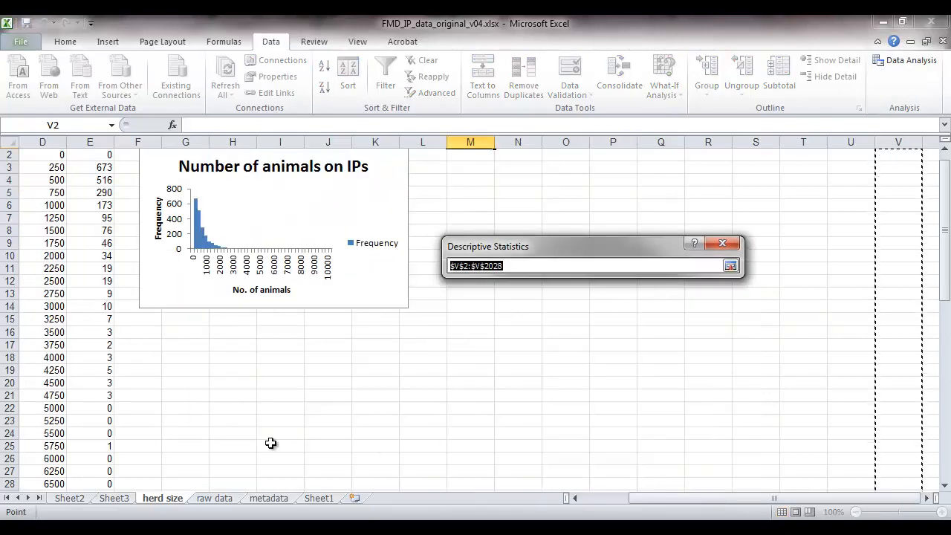
pyautogui.click(213, 498)
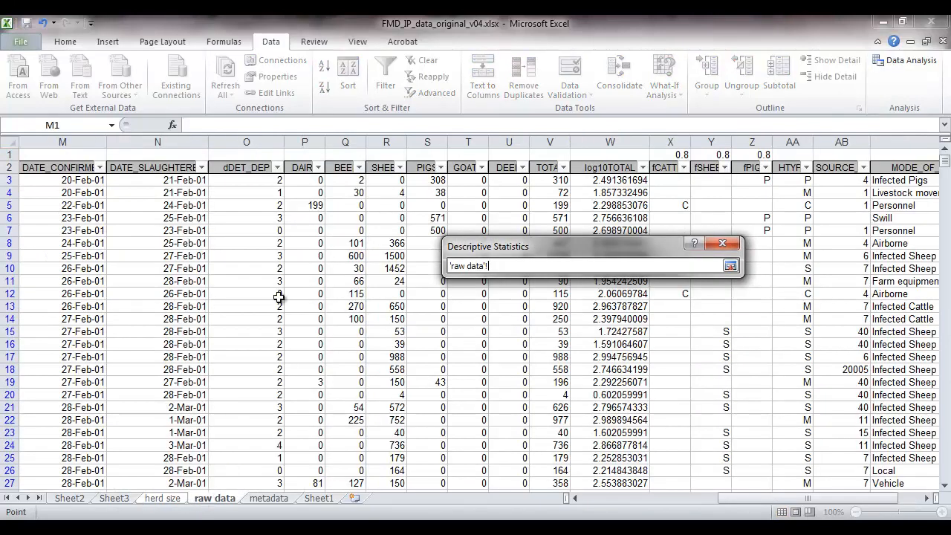
pyautogui.click(609, 167)
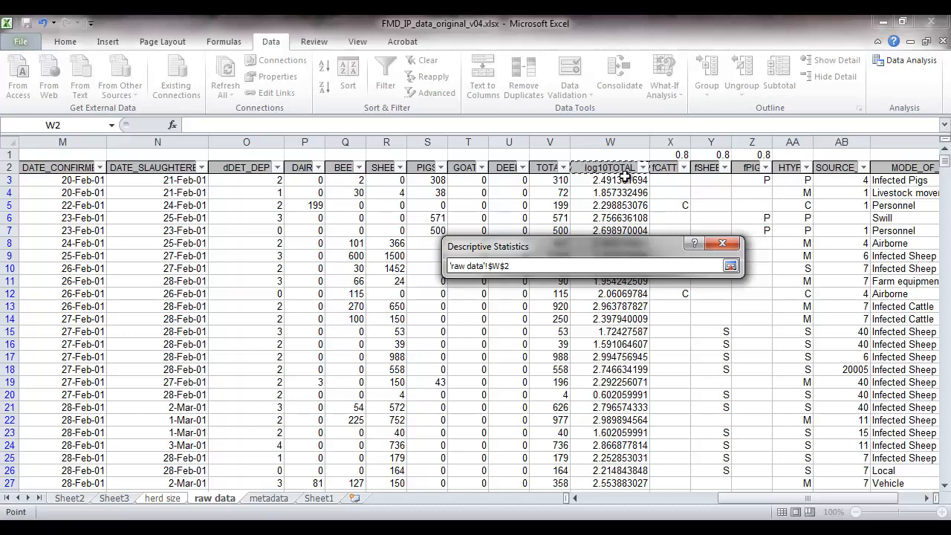
pyautogui.hotkey('ctrl', 'shift', 'Down')
pyautogui.click(731, 265)
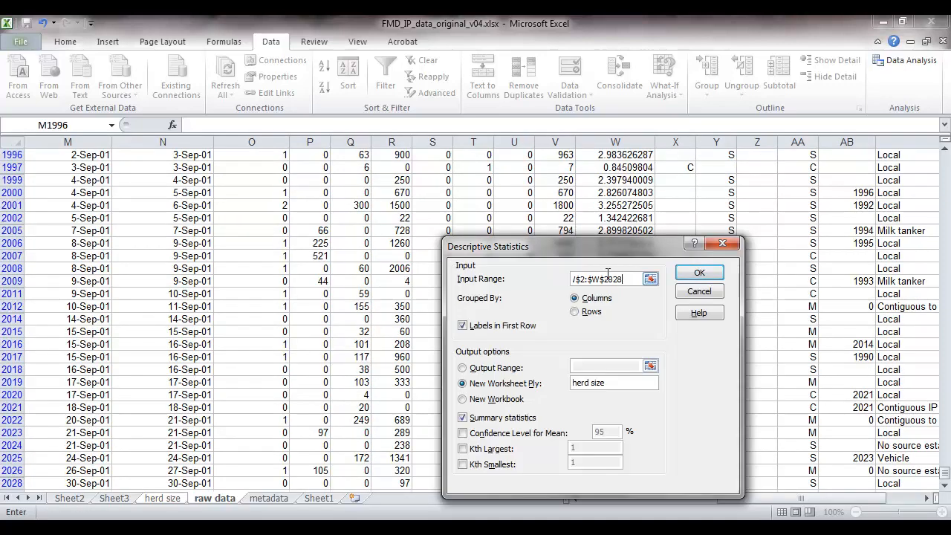
# Step: Output the summary statistics to cell M1 on the herd size sheet and run the analysis
pyautogui.click(495, 368)
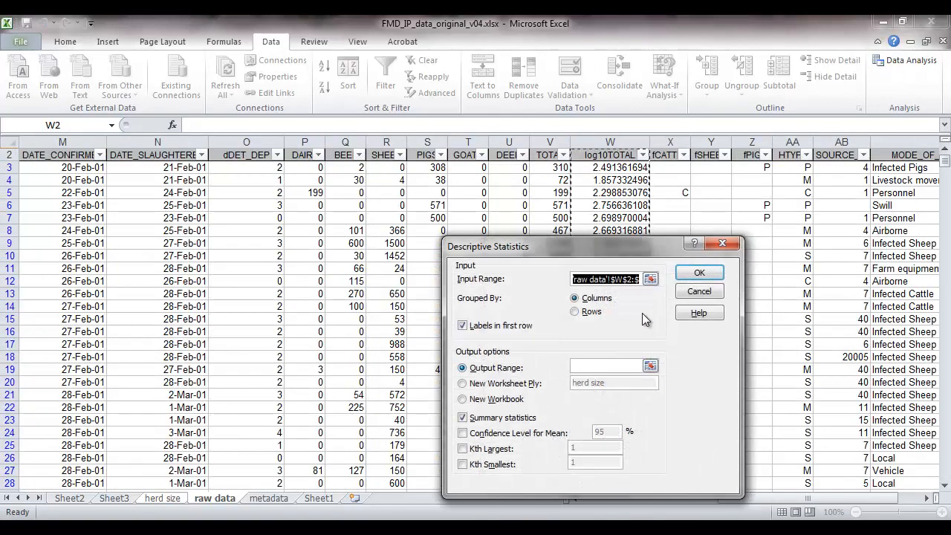
pyautogui.click(587, 367)
pyautogui.hotkey('ctrl', 'pageup')
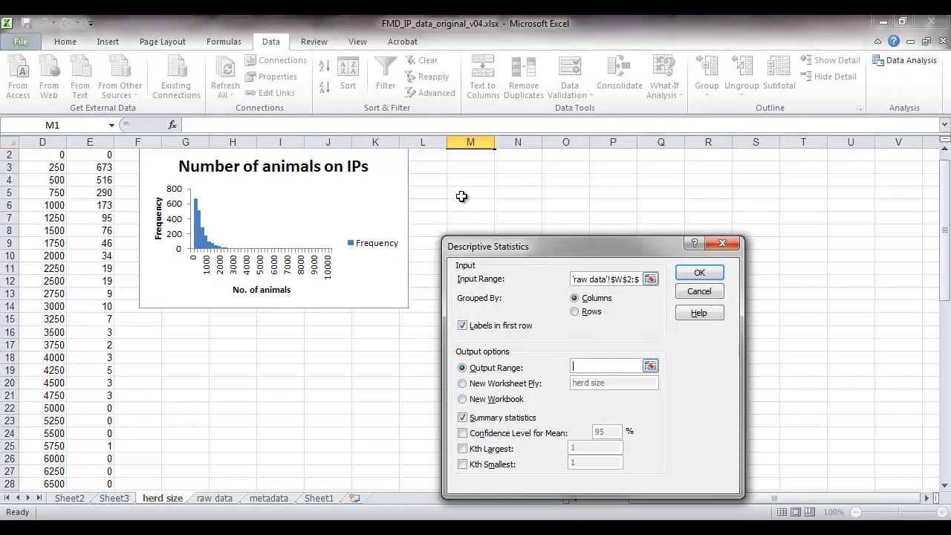
pyautogui.scroll(1, 471, 170)
pyautogui.click(470, 153)
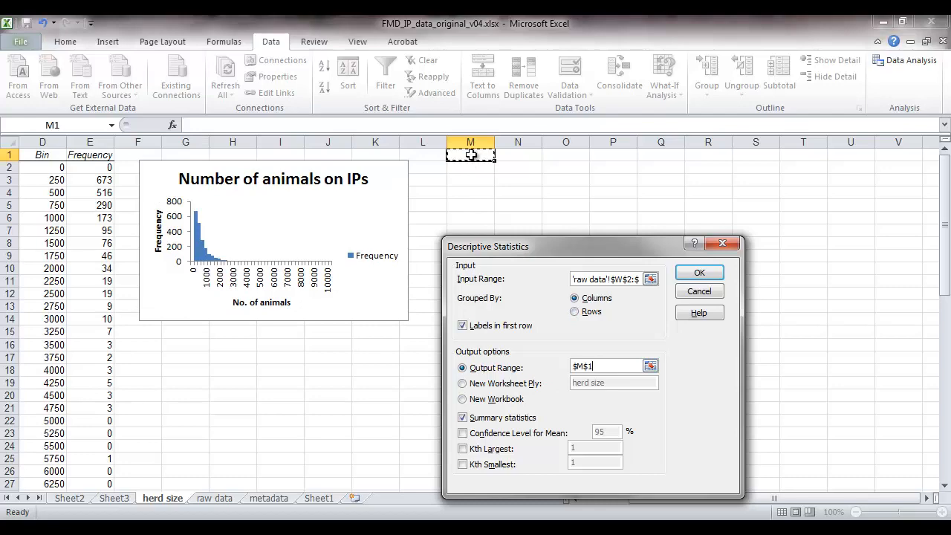
pyautogui.click(699, 272)
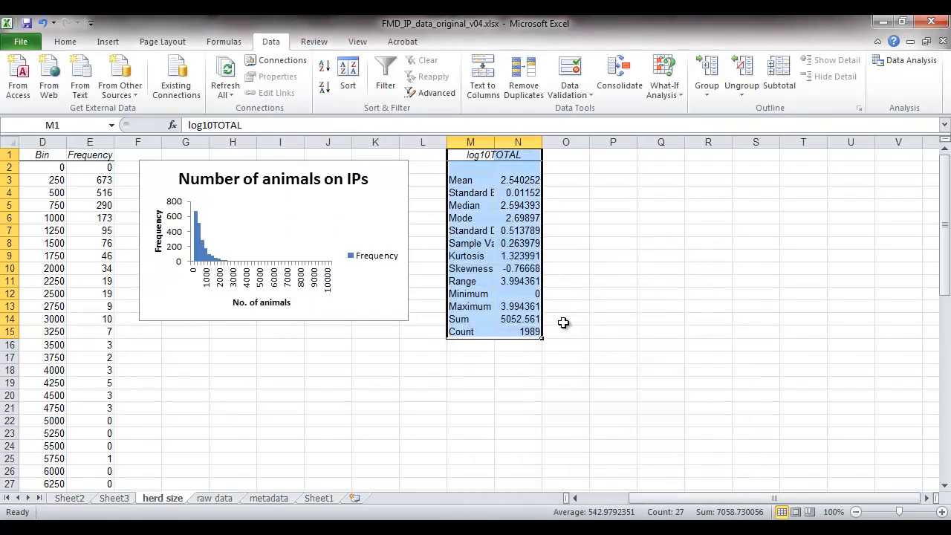
# Step: Check the log10TOTAL minimum and maximum, and enter the first bin value 0 in M19
pyautogui.click(523, 293)
pyautogui.click(536, 306)
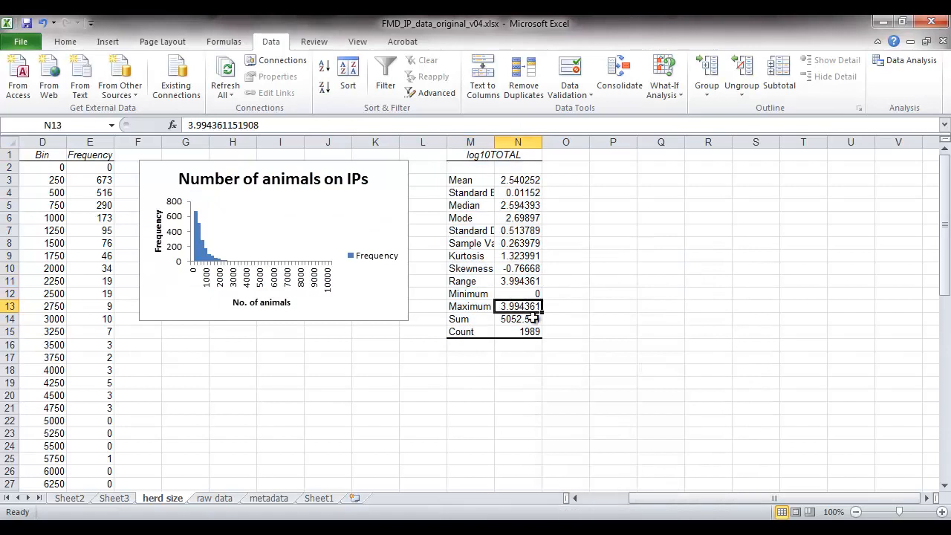
pyautogui.click(476, 382)
pyautogui.write('0')
pyautogui.hotkey('ctrl', 'Return')
# Step: Fill a linear series of bin values down the column from M19 with a step value of 0.1
pyautogui.click(64, 41)
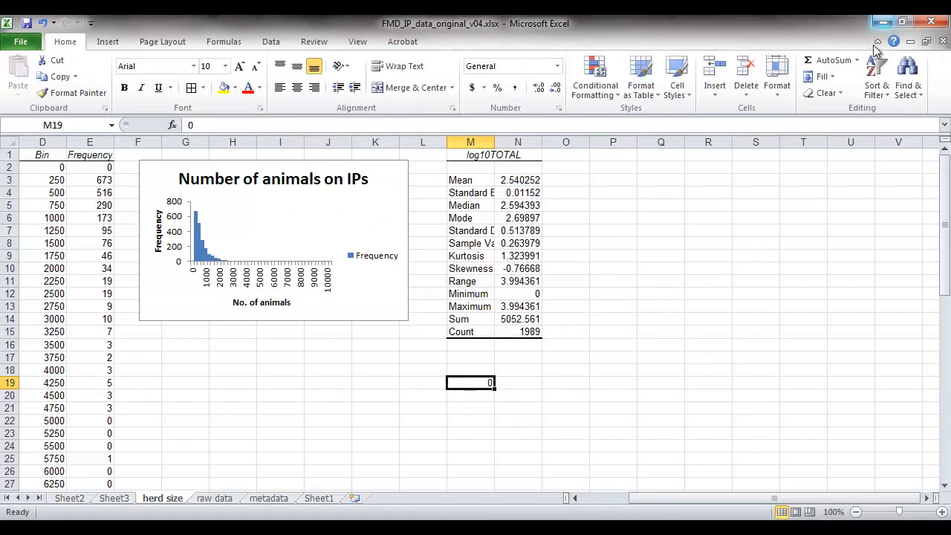
pyautogui.click(822, 76)
pyautogui.click(829, 181)
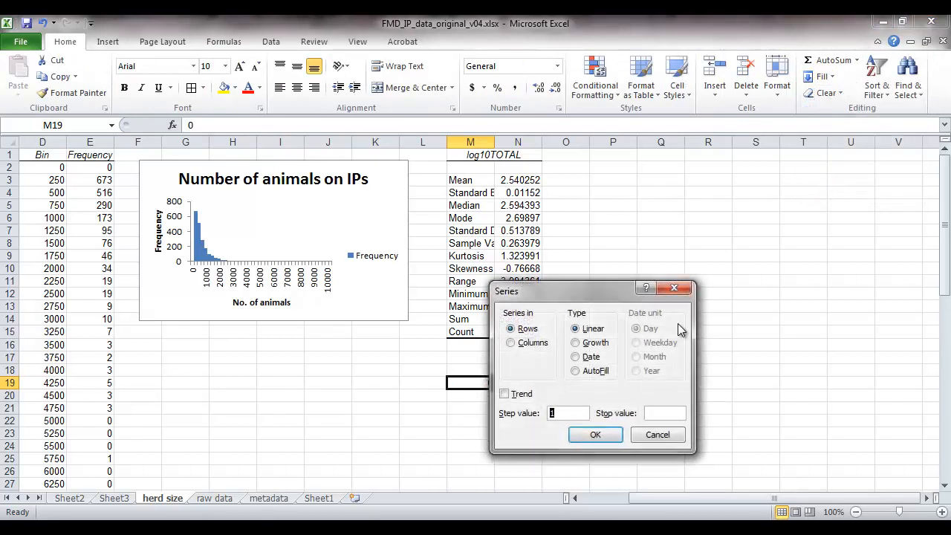
pyautogui.click(512, 348)
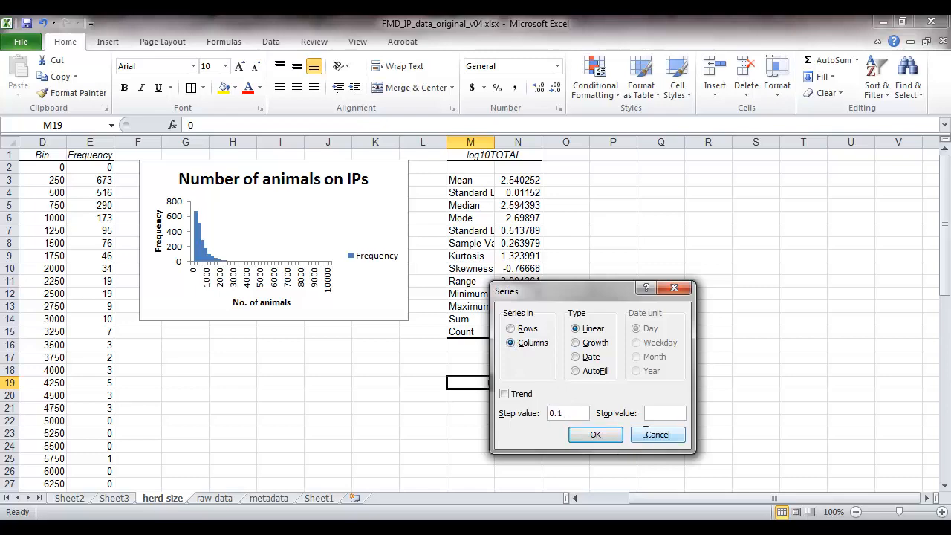
pyautogui.click(595, 435)
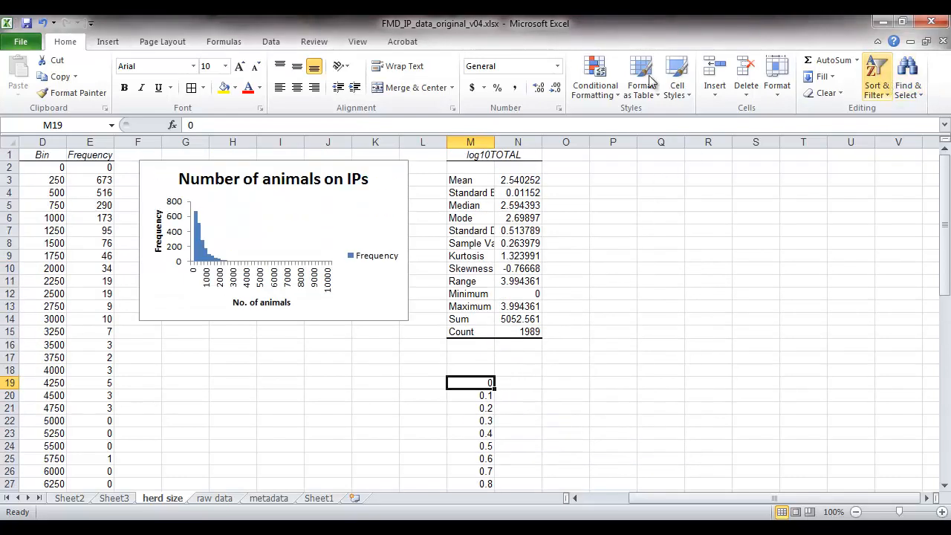
# Step: Start a Histogram analysis and set its input range to the log10TOTAL values W3:W2028 on the raw data sheet
pyautogui.click(270, 41)
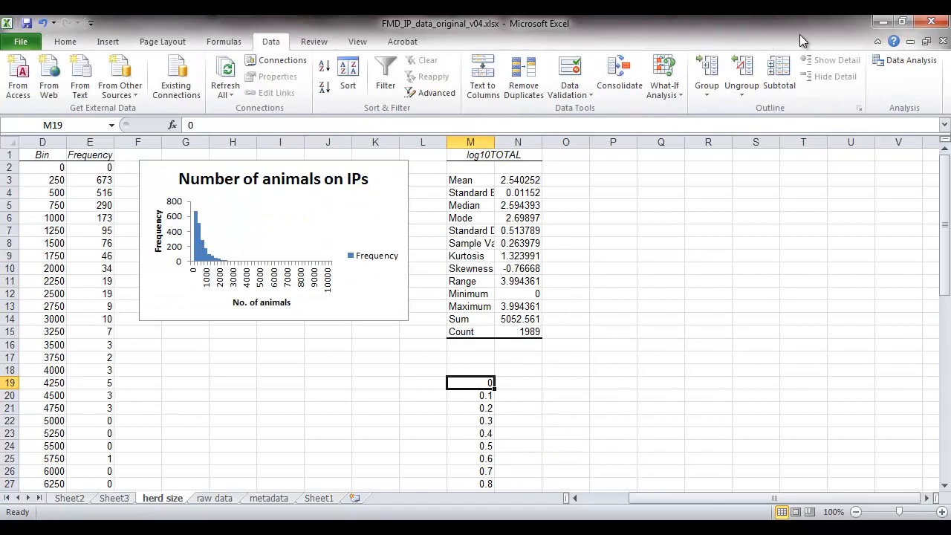
pyautogui.click(892, 59)
pyautogui.click(511, 423)
pyautogui.click(709, 328)
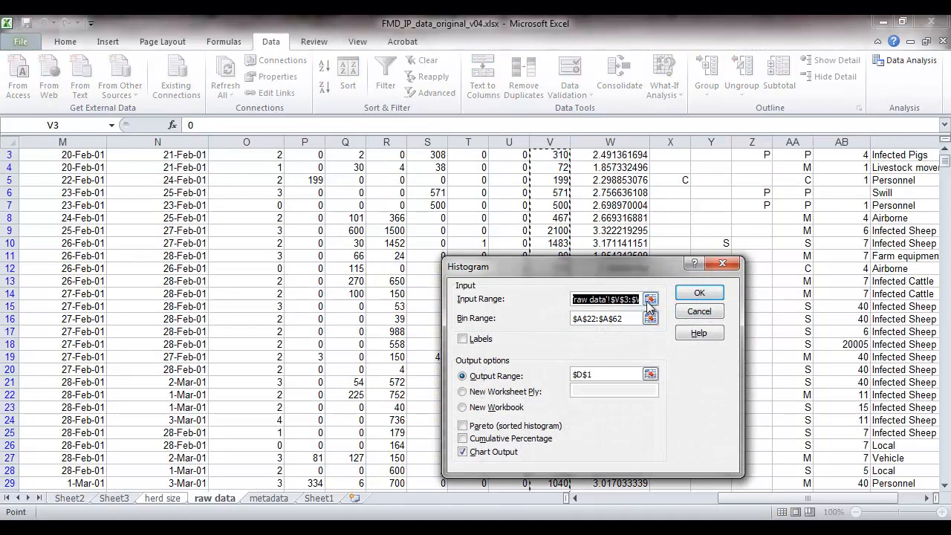
pyautogui.scroll(1, 637, 210)
pyautogui.click(596, 179)
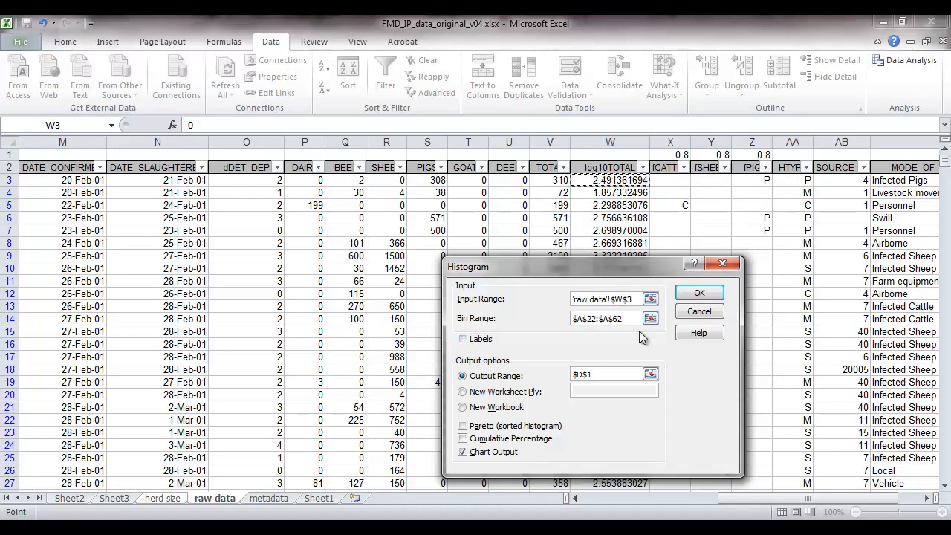
pyautogui.press('End')
pyautogui.hotkey('shift', 'Down')
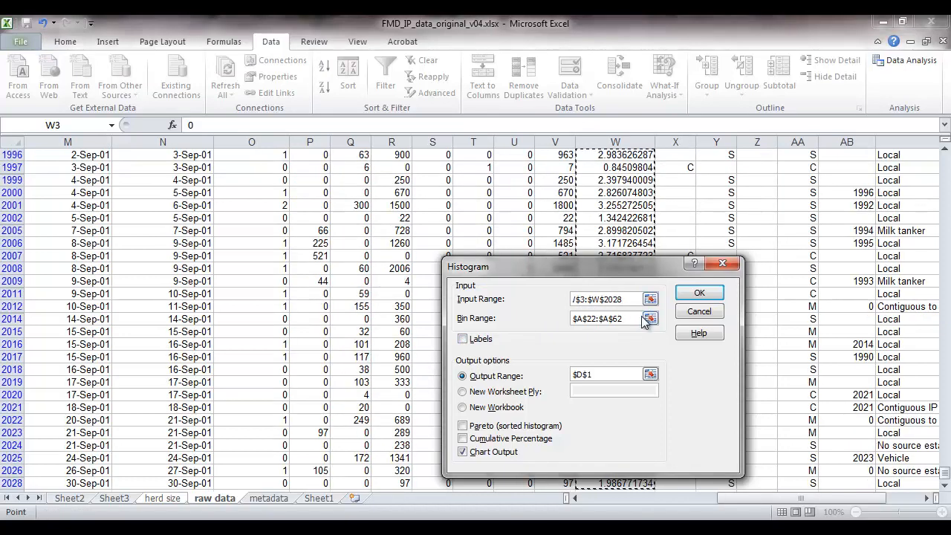
# Step: Set the histogram's bin range to the log10 bin values M19:M59 on the herd size sheet
pyautogui.click(630, 317)
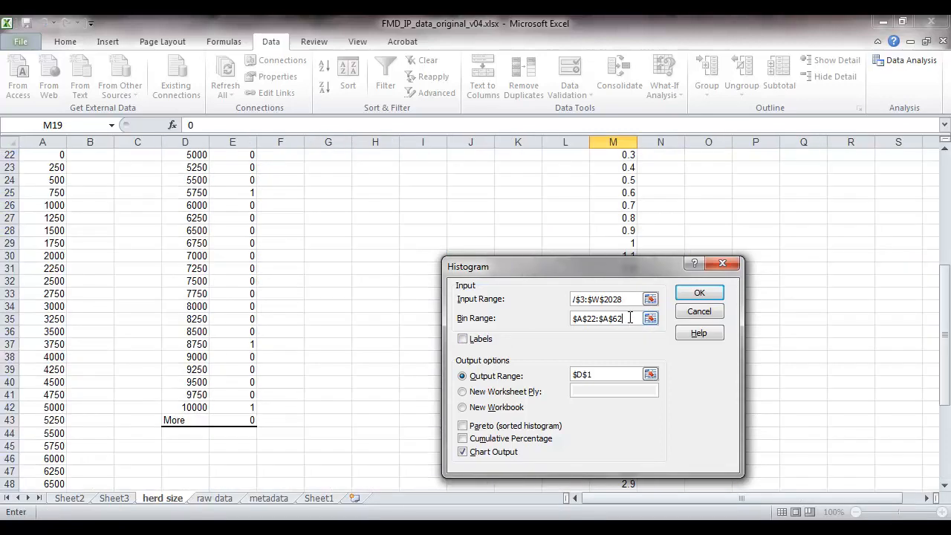
pyautogui.moveTo(630, 317); pyautogui.dragTo(548, 323)
pyautogui.scroll(5, 631, 241)
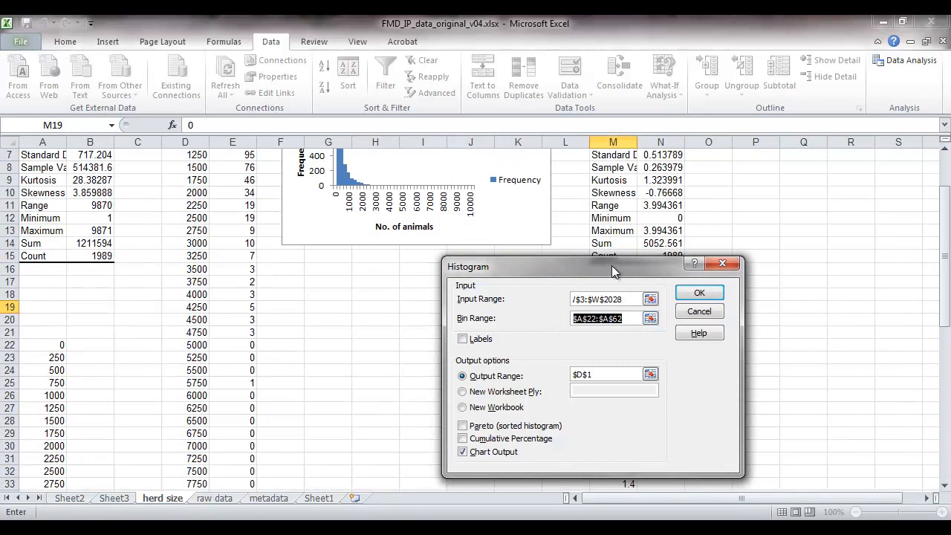
pyautogui.moveTo(611, 266); pyautogui.dragTo(270, 262)
pyautogui.click(609, 305)
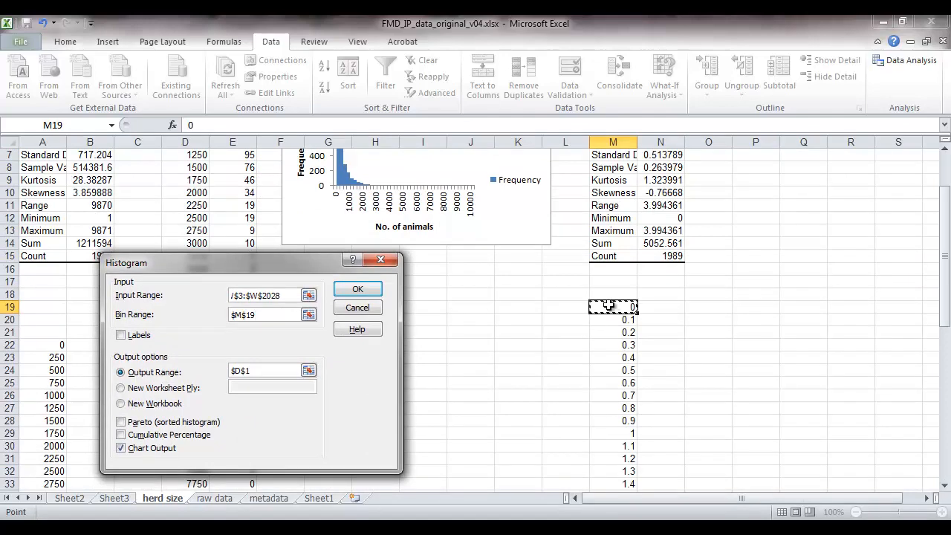
pyautogui.hotkey('ctrl', 'shift', 'Down')
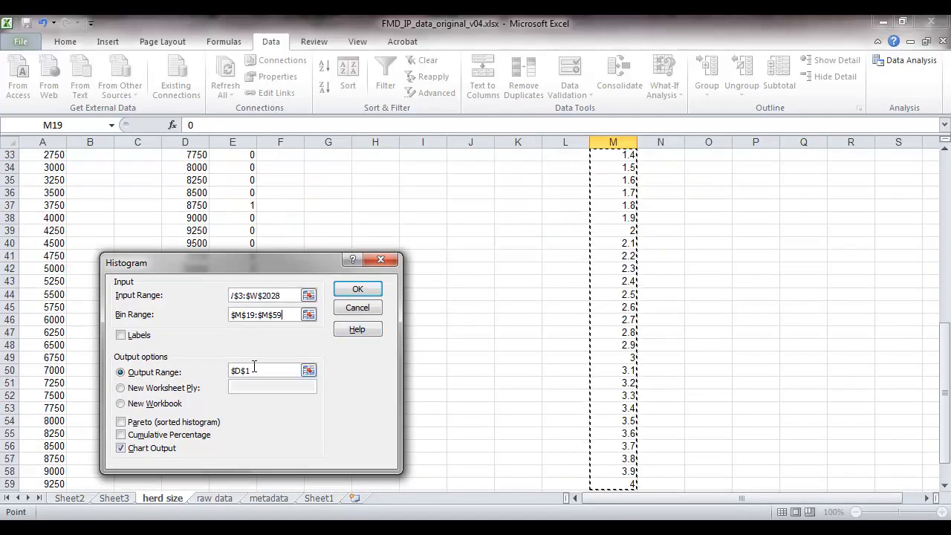
# Step: Set the histogram's output range to cell P1 and run the analysis with chart output
pyautogui.click(261, 369)
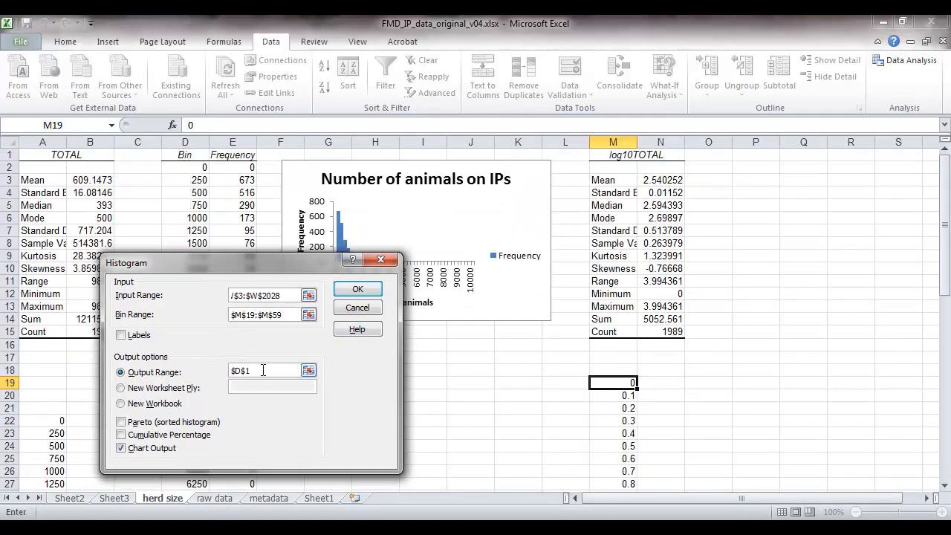
pyautogui.moveTo(263, 370); pyautogui.dragTo(221, 373)
pyautogui.press('BackSpace')
pyautogui.click(752, 159)
pyautogui.click(357, 288)
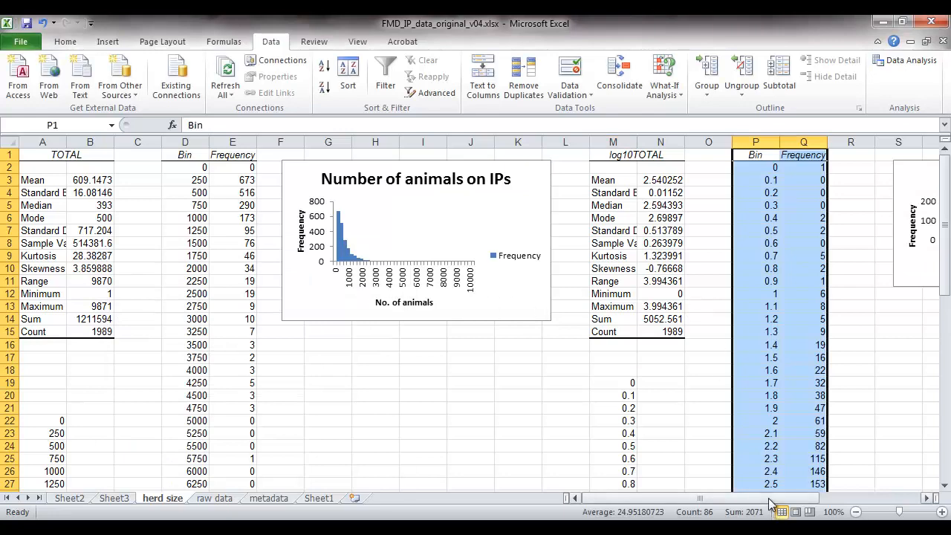
# Step: Move the new histogram chart closer to its frequency table and set the Frequency series' gap width to 0%
pyautogui.moveTo(782, 499); pyautogui.dragTo(839, 502)
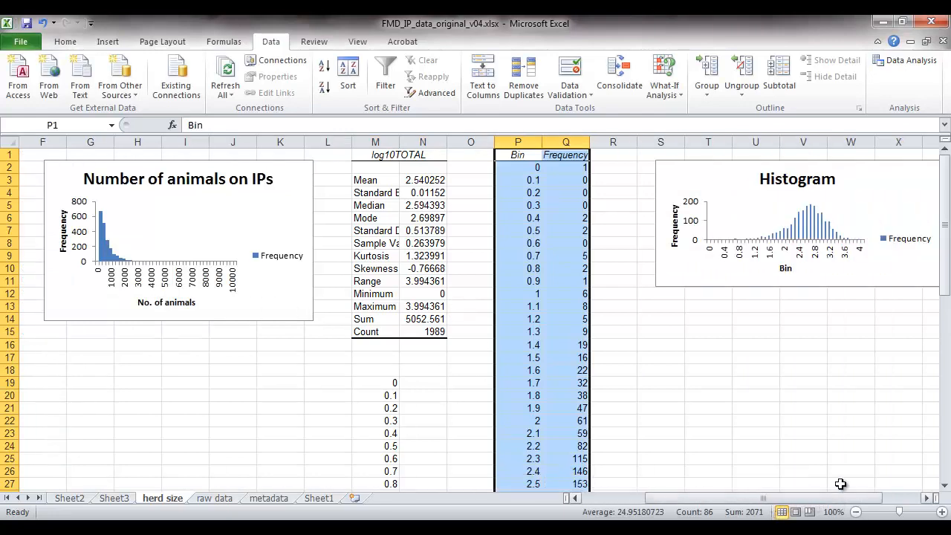
pyautogui.moveTo(803, 271); pyautogui.dragTo(800, 301)
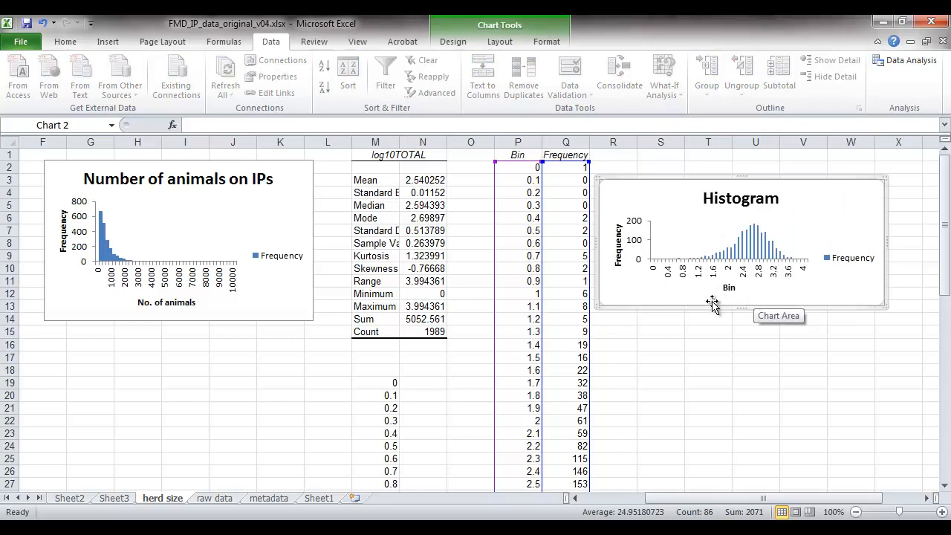
pyautogui.doubleClick(759, 254)
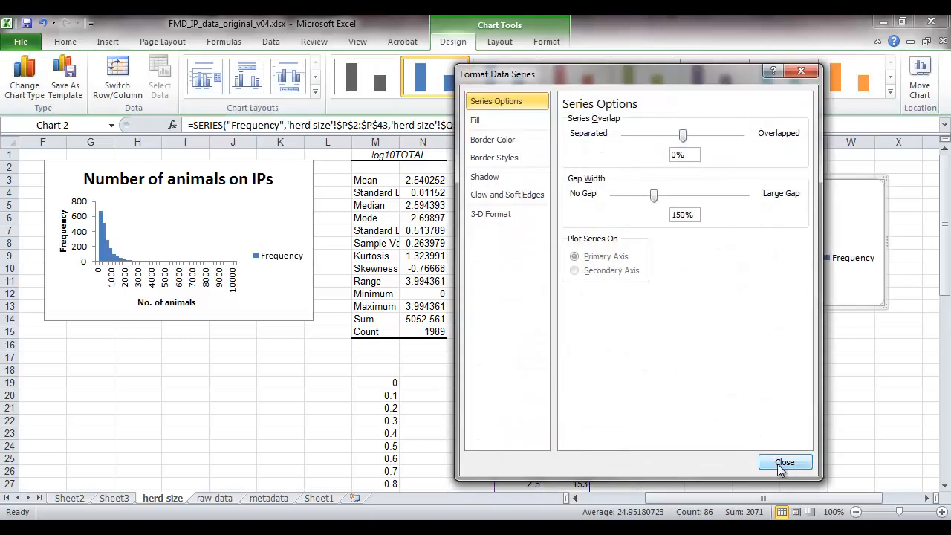
pyautogui.click(785, 462)
pyautogui.rightClick(756, 240)
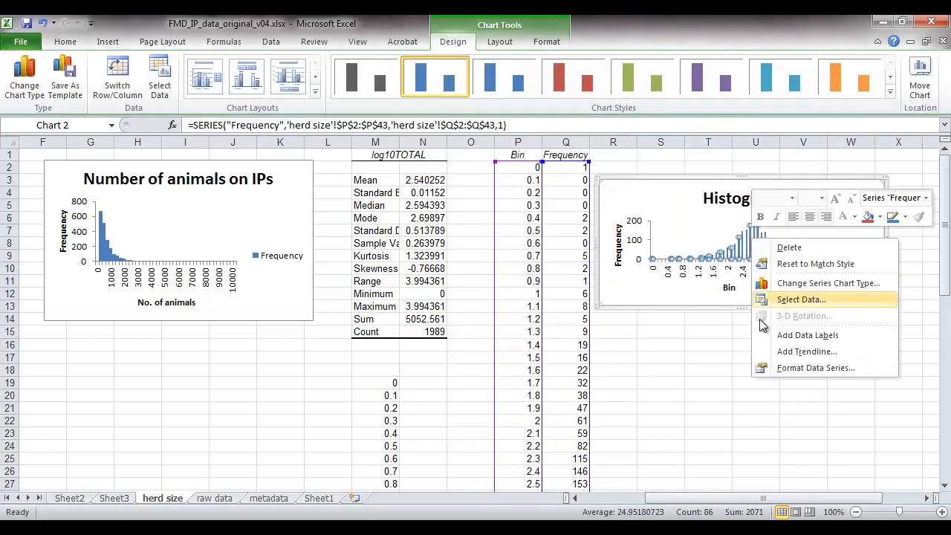
pyautogui.click(773, 368)
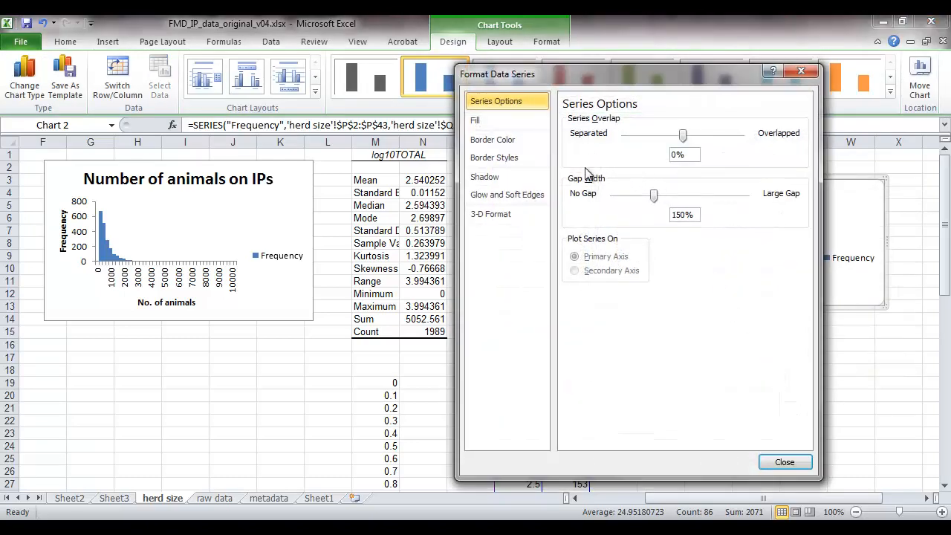
pyautogui.moveTo(653, 196); pyautogui.dragTo(609, 196)
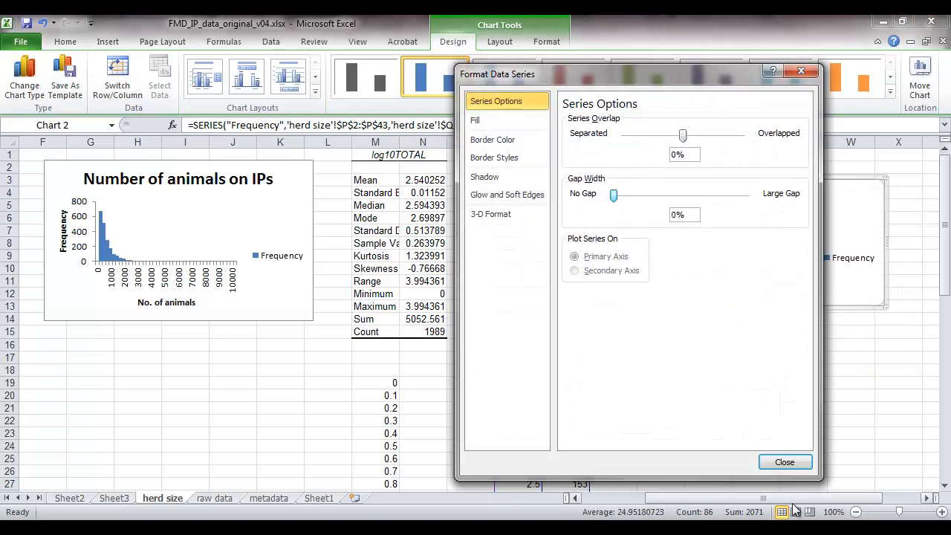
pyautogui.click(785, 463)
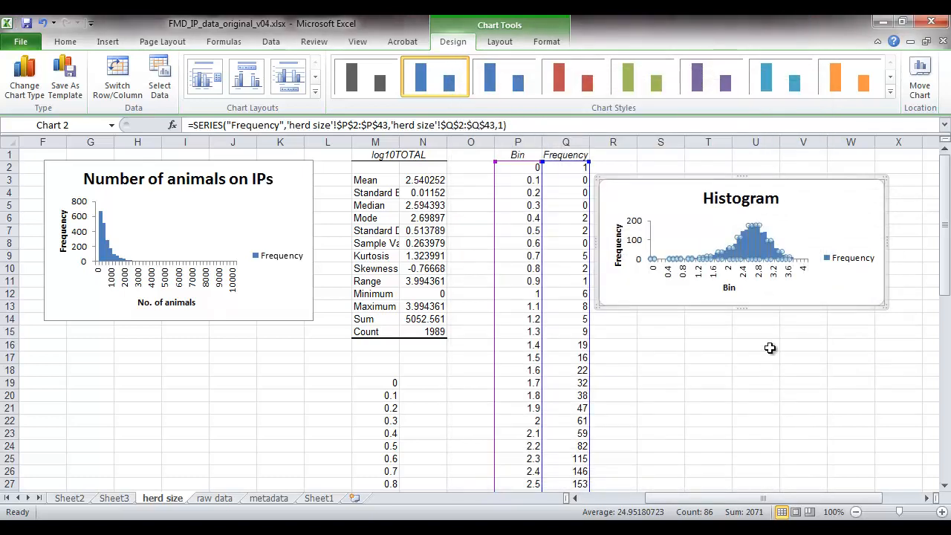
# Step: Change the new histogram's chart title to "log10 Number of animals on IPs"
pyautogui.click(720, 199)
pyautogui.doubleClick(720, 199)
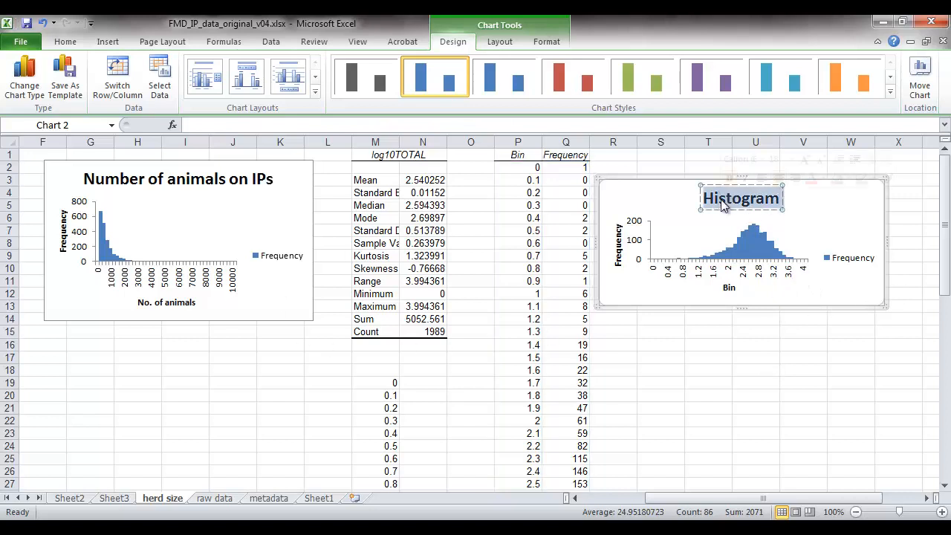
pyautogui.write('log10')
pyautogui.hotkey('ctrl', 'v')
# Step: Change the new histogram's horizontal axis title to "log10 no. of animals"
pyautogui.click(729, 286)
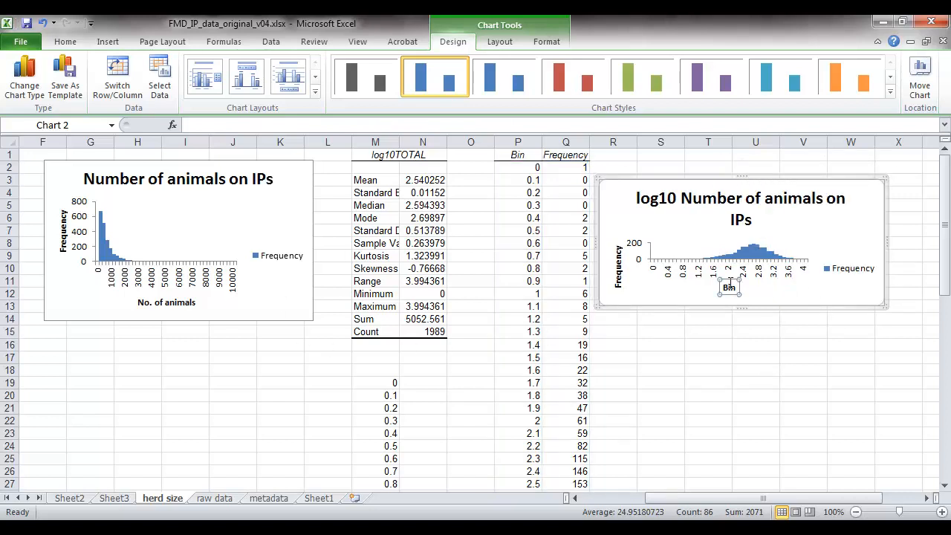
pyautogui.moveTo(735, 287); pyautogui.dragTo(714, 288)
pyautogui.write('lo')
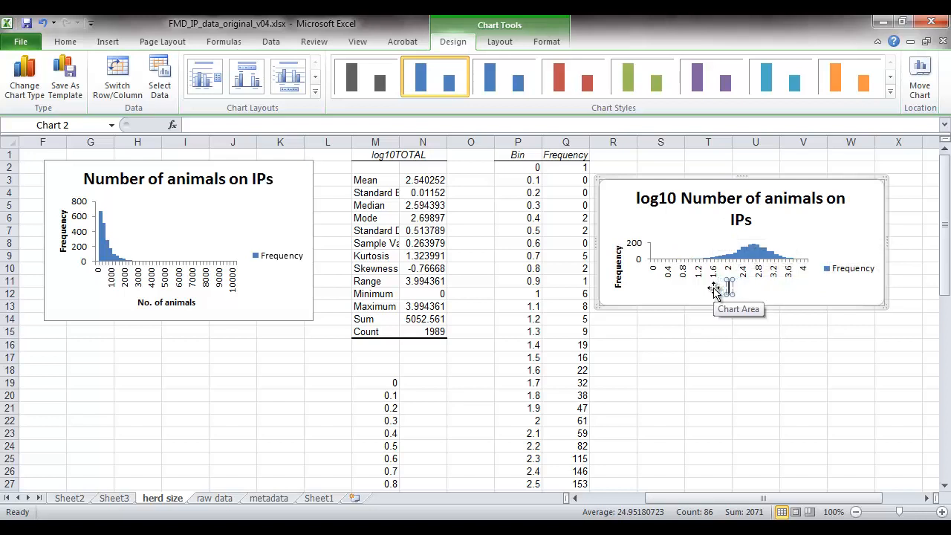
pyautogui.write('g10 n')
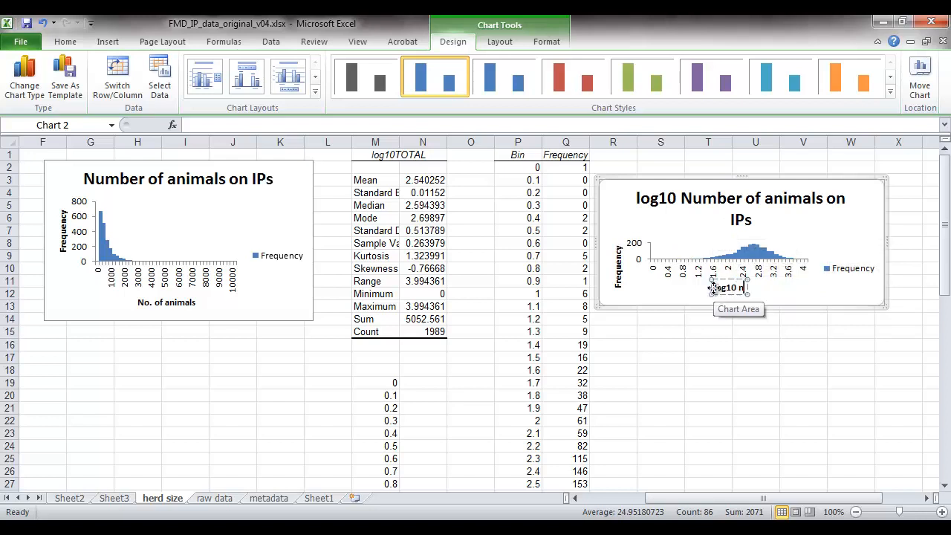
pyautogui.write('o. of animals')
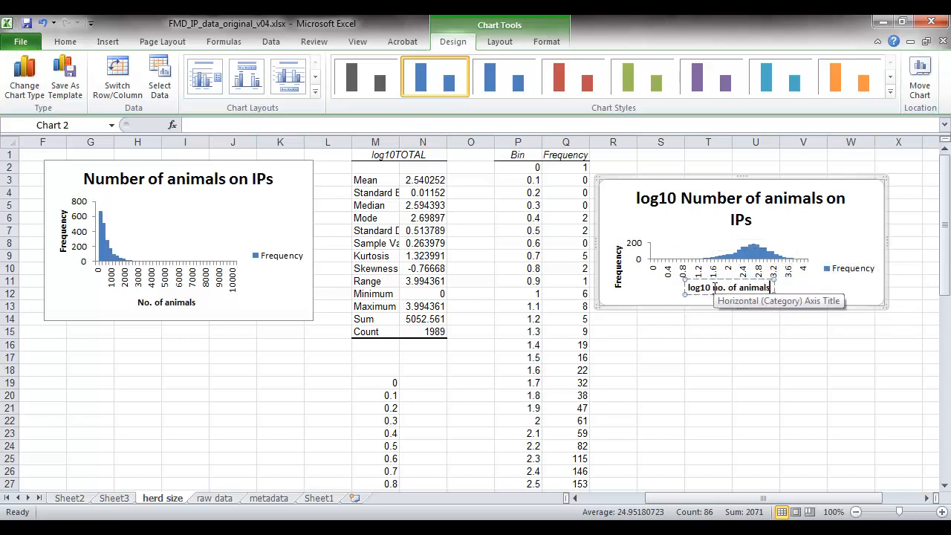
pyautogui.click(715, 304)
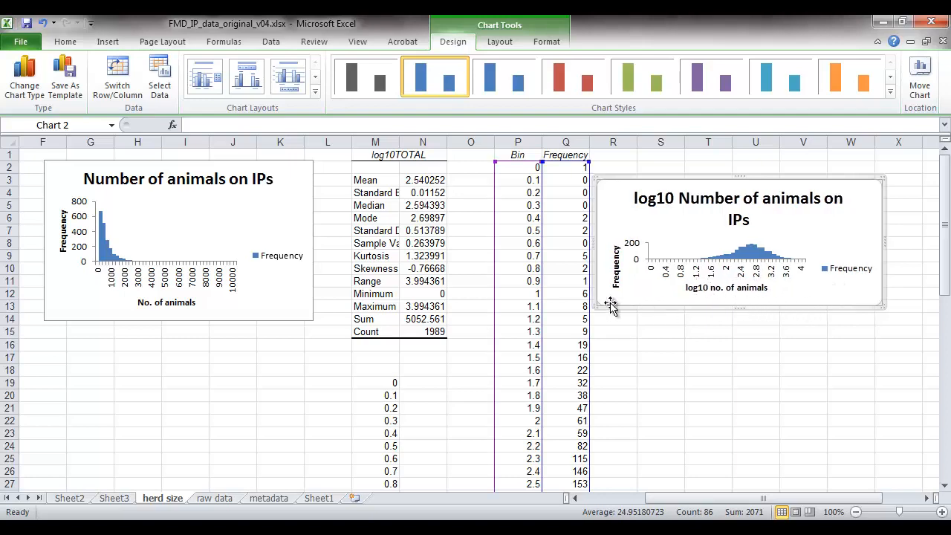
# Step: Place the log10 histogram directly beside the "Number of animals on IPs" chart and enlarge both charts to about the same size
pyautogui.moveTo(609, 304); pyautogui.dragTo(90, 469)
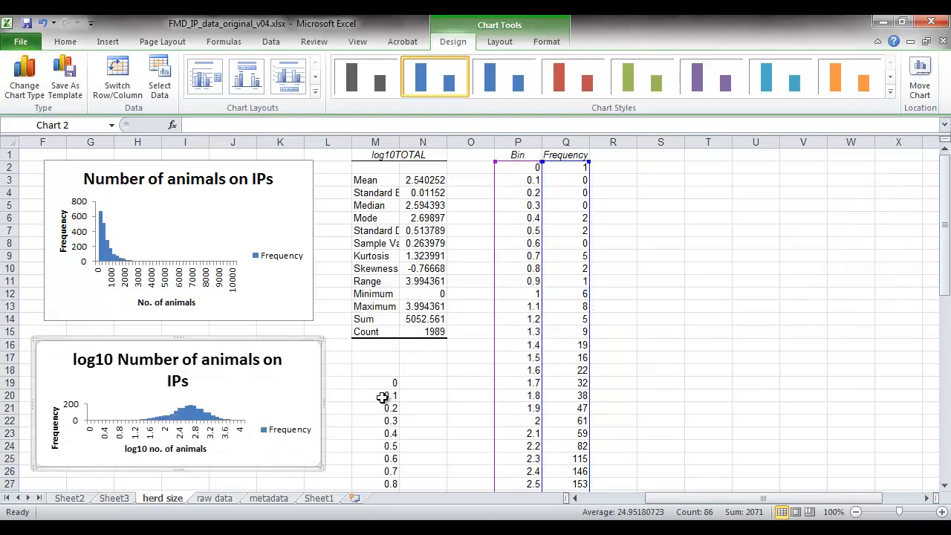
pyautogui.moveTo(261, 351); pyautogui.dragTo(641, 173)
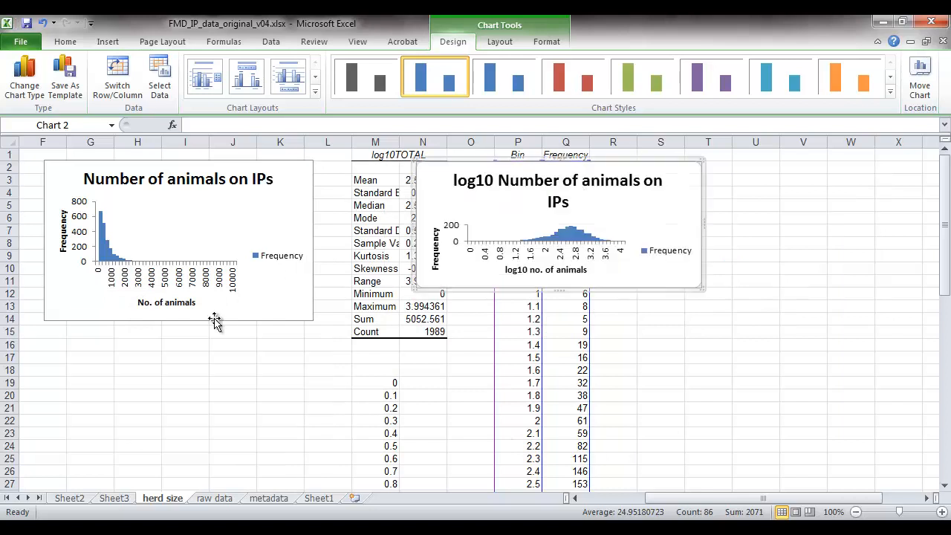
pyautogui.click(324, 323)
pyautogui.moveTo(314, 318); pyautogui.dragTo(380, 440)
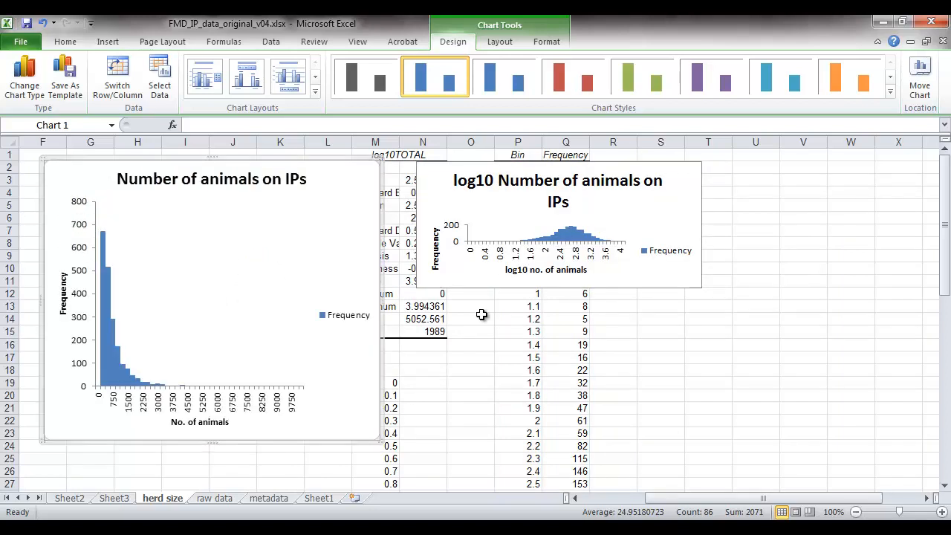
pyautogui.moveTo(447, 281); pyautogui.dragTo(416, 282)
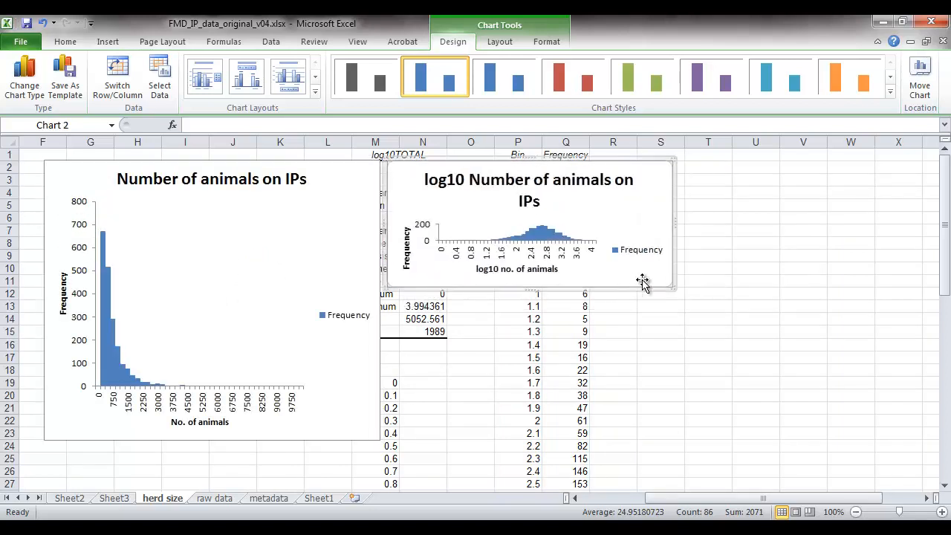
pyautogui.moveTo(671, 283); pyautogui.dragTo(745, 441)
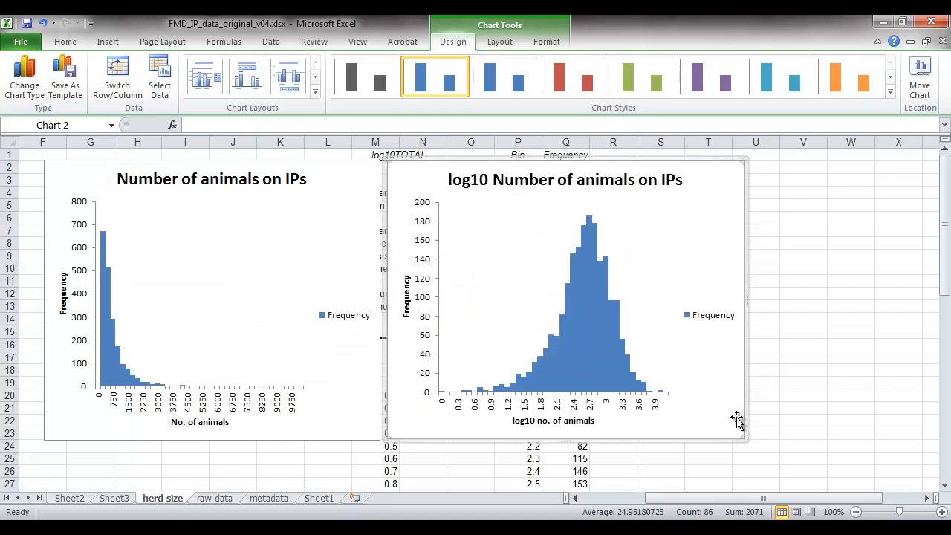